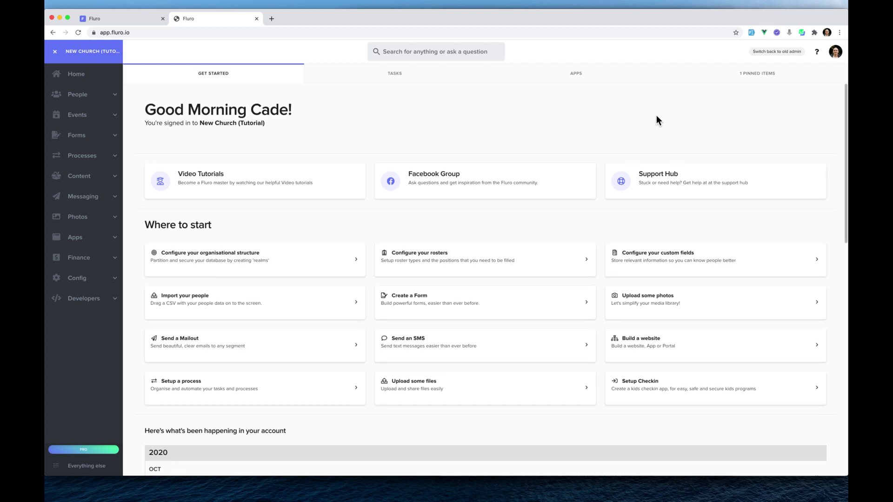
# Create a new event track titled 'Sunday 10am Service' and show its Ticketing Defaults.
pyautogui.click(91, 116)
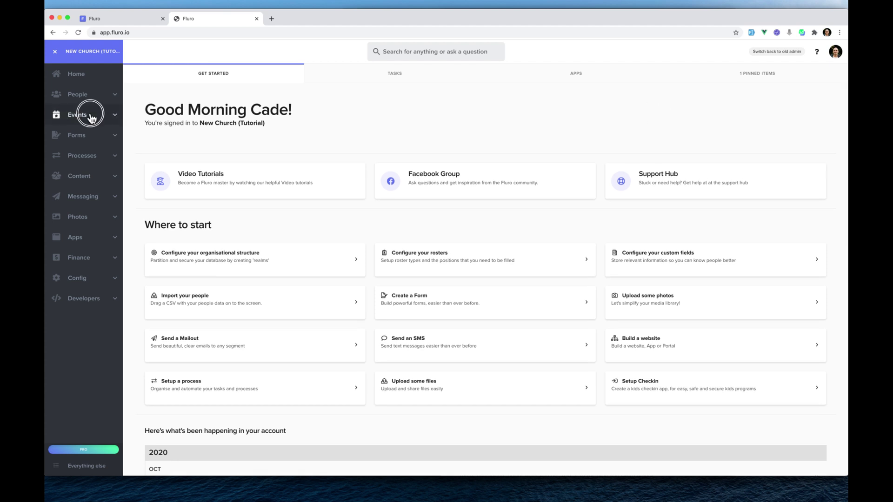
pyautogui.click(96, 160)
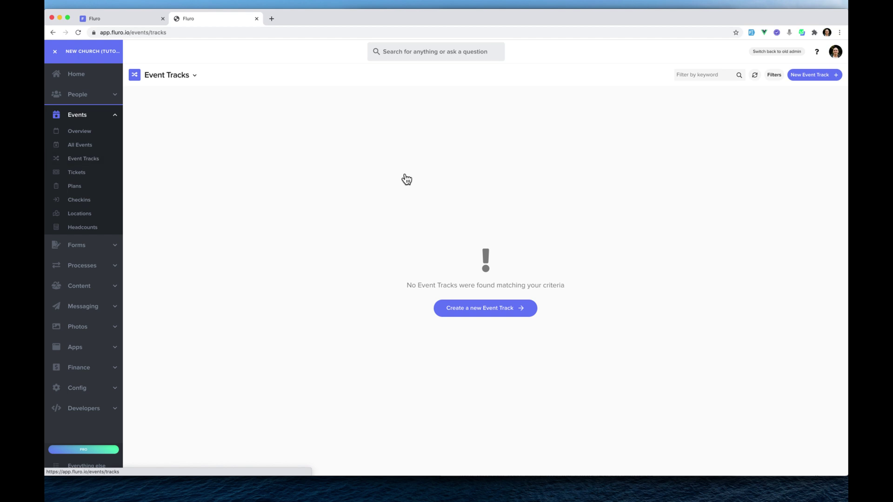
pyautogui.click(497, 316)
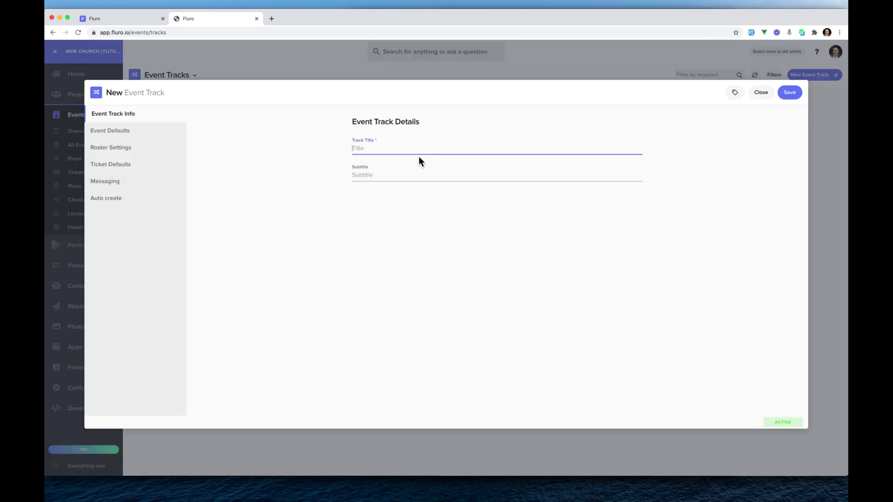
pyautogui.write('Sunday 10am Service')
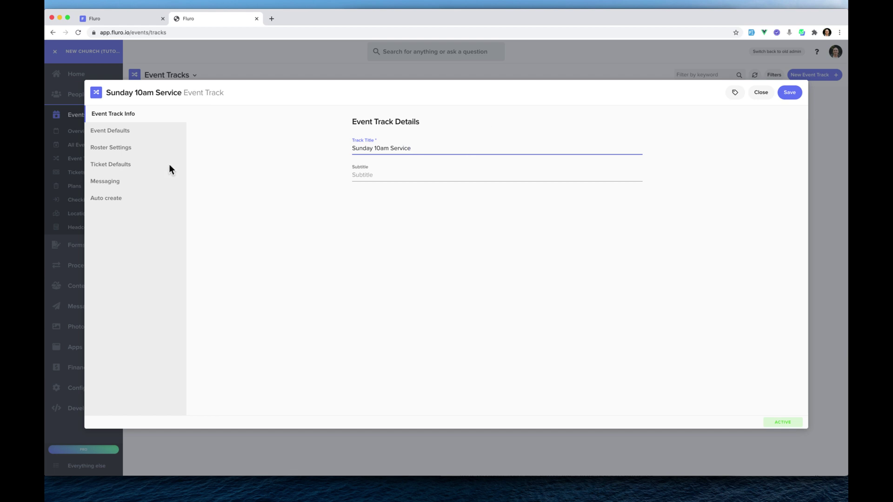
pyautogui.click(126, 131)
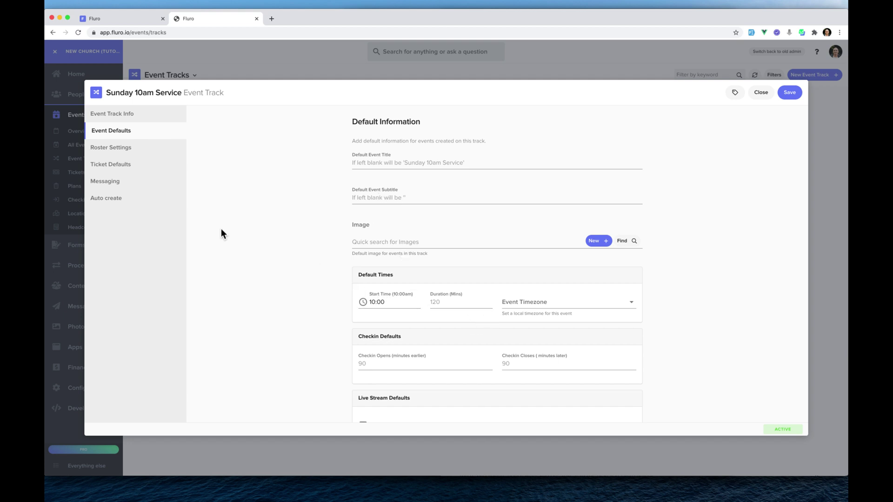
pyautogui.click(132, 166)
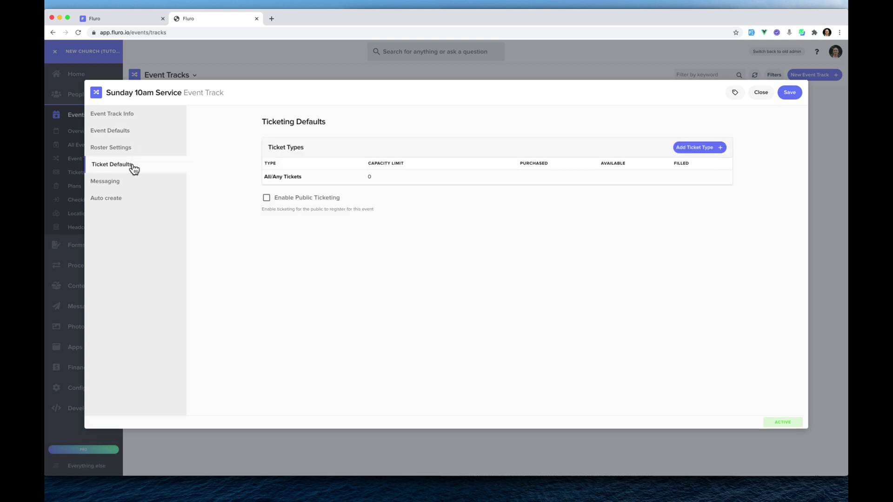
# Enable public ticketing and add Adult (limit 100) and Child (limit 50) ticket types.
pyautogui.click(306, 202)
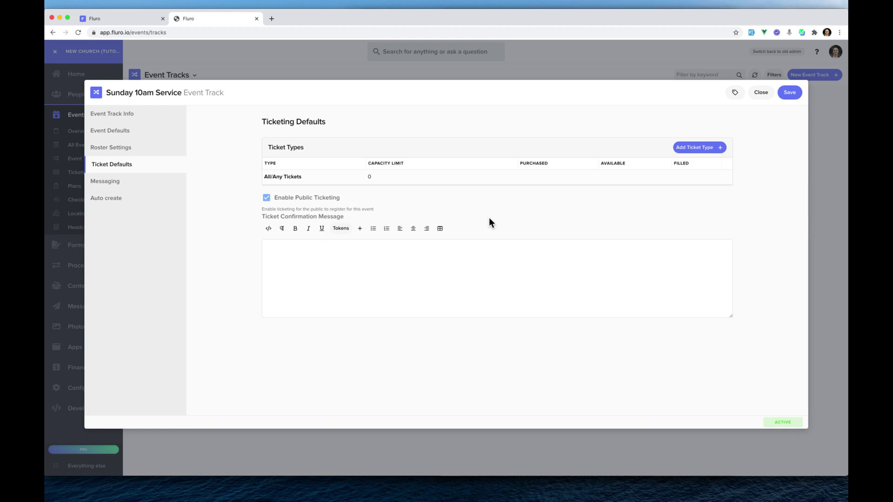
pyautogui.click(704, 148)
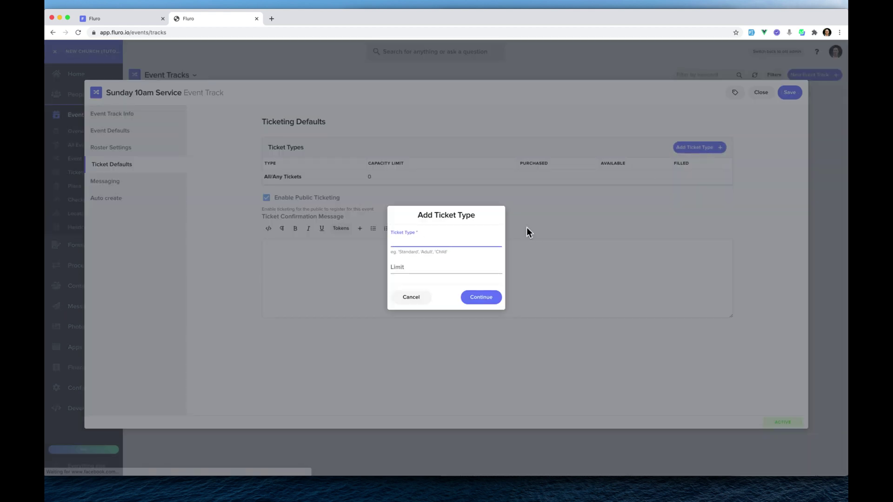
pyautogui.write('Adult')
pyautogui.press('Tab')
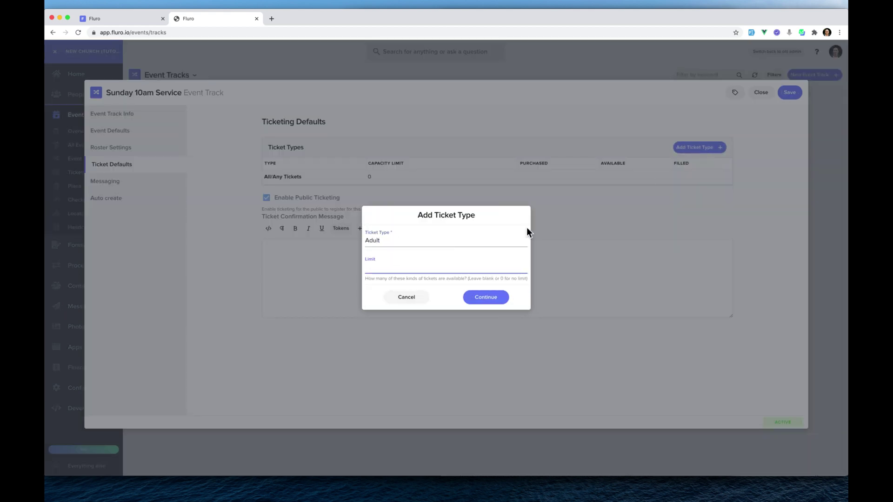
pyautogui.write('100')
pyautogui.press('Return')
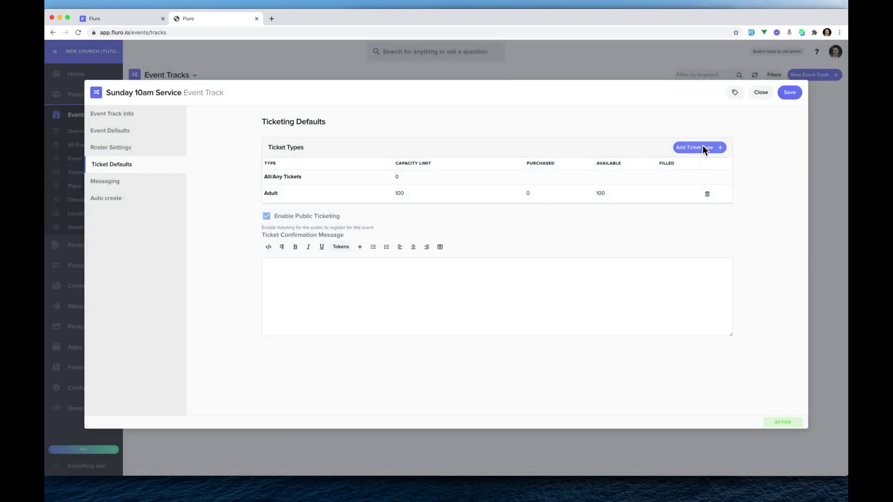
pyautogui.click(705, 151)
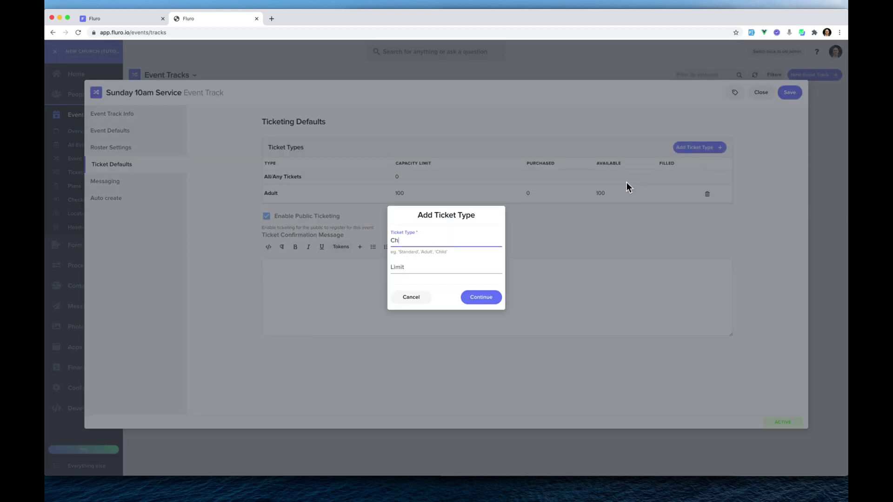
pyautogui.press('Tab')
pyautogui.write('50')
pyautogui.click(492, 299)
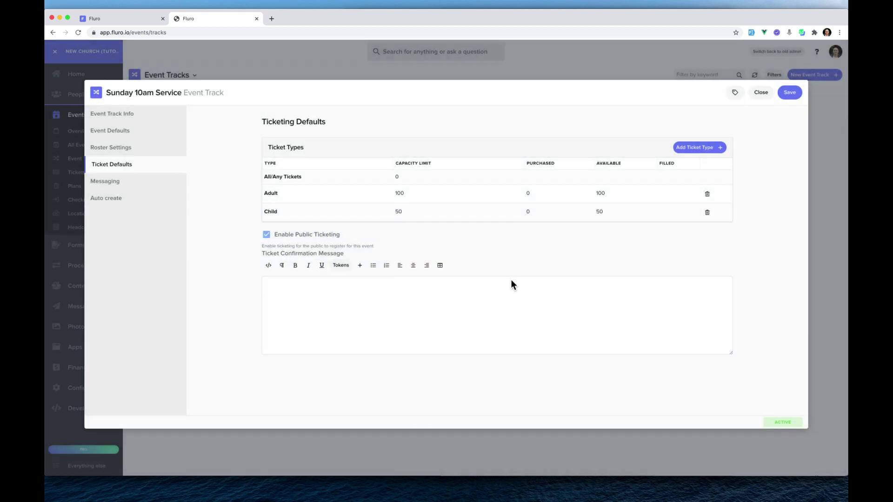
# Set the All/Any Tickets capacity limit to 100.
pyautogui.click(401, 212)
pyautogui.click(402, 177)
pyautogui.write('100')
pyautogui.press('Return')
pyautogui.click(401, 177)
# Make the confirmation message read 'Thanks for registering {{tokens.firstName}}' using the first-name token.
pyautogui.click(403, 294)
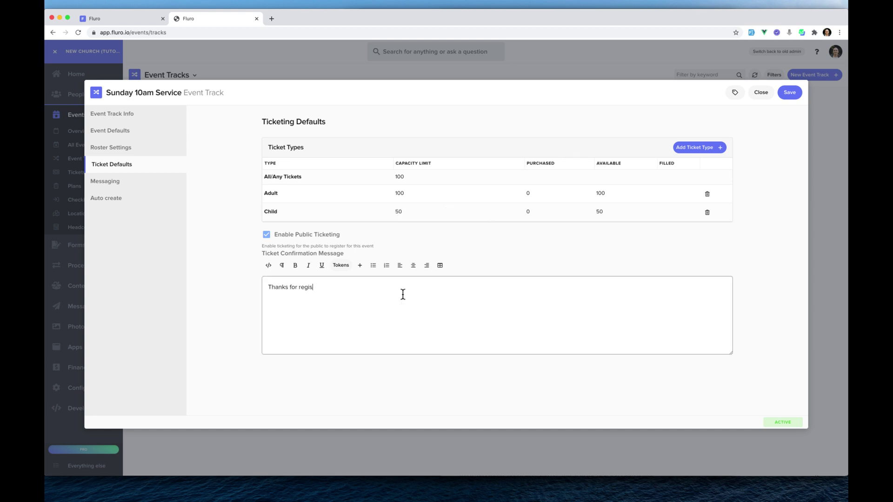
pyautogui.click(341, 265)
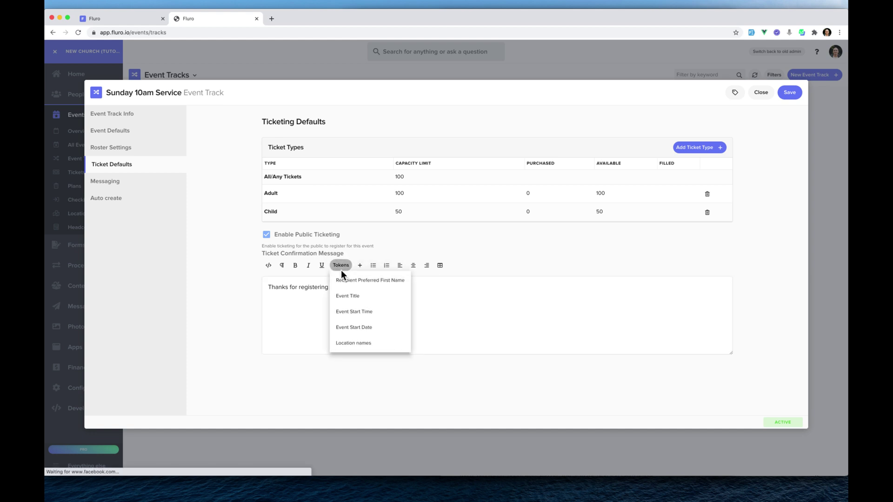
pyautogui.click(382, 280)
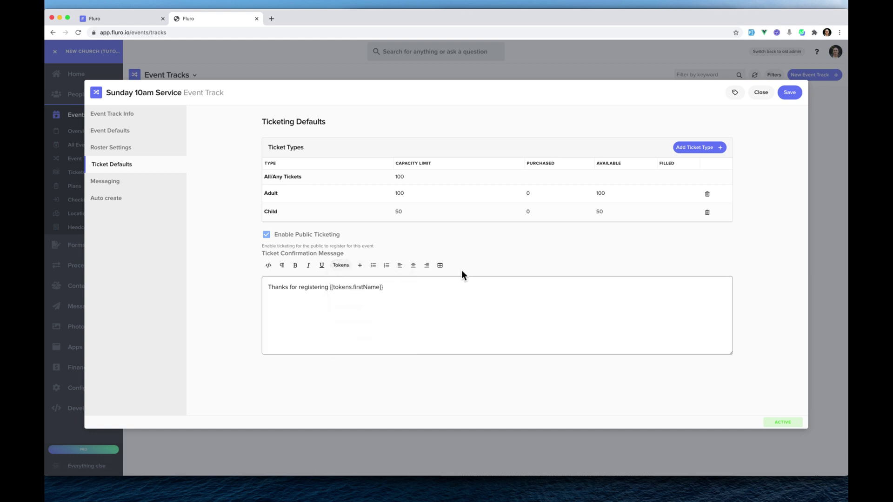
pyautogui.click(114, 200)
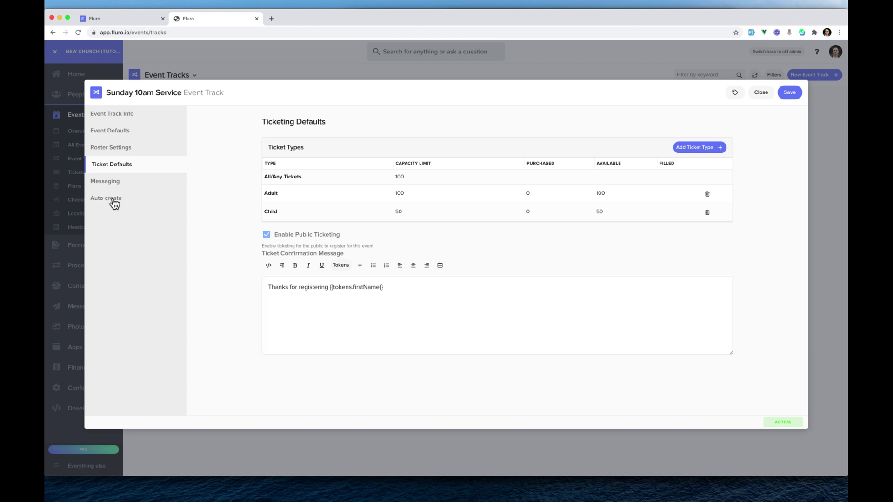
# Auto-create 5 future Service events weekly on Sunday at 10:00, then save the track.
pyautogui.click(447, 131)
pyautogui.doubleClick(360, 157)
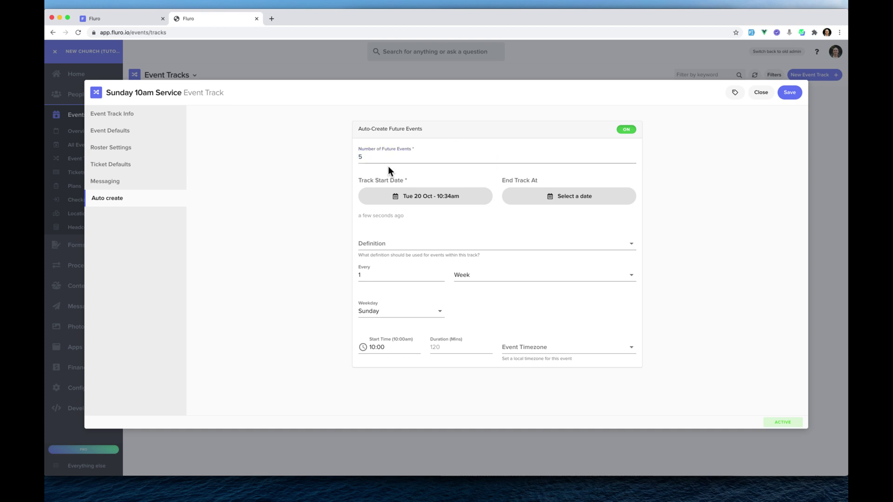
pyautogui.press('BackSpace')
pyautogui.click(418, 244)
pyautogui.click(406, 267)
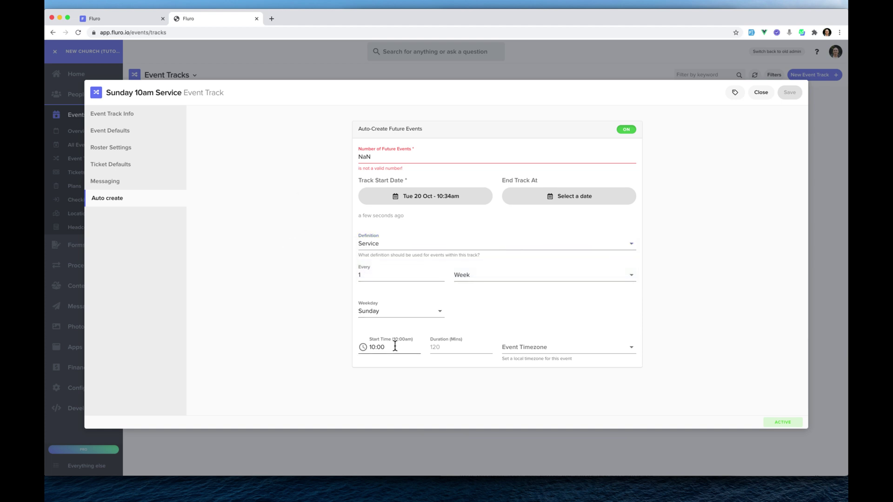
pyautogui.doubleClick(452, 160)
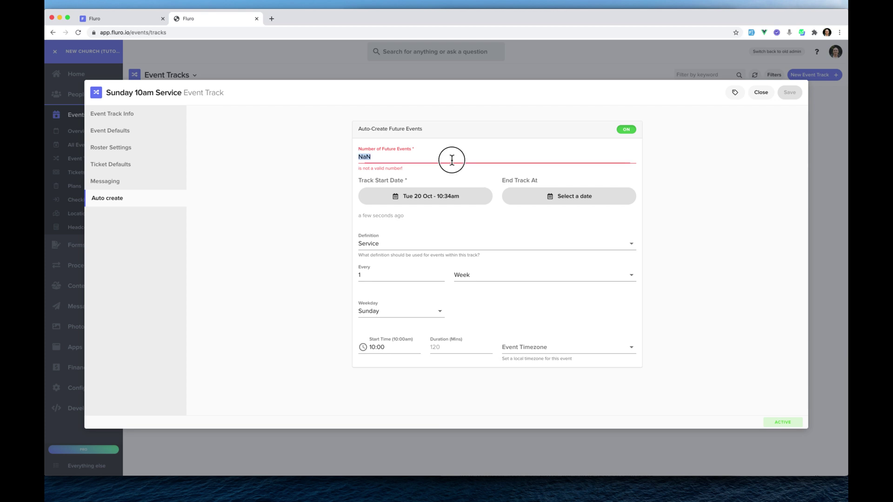
pyautogui.write('5')
pyautogui.press('BackSpace')
pyautogui.write('5')
pyautogui.click(737, 183)
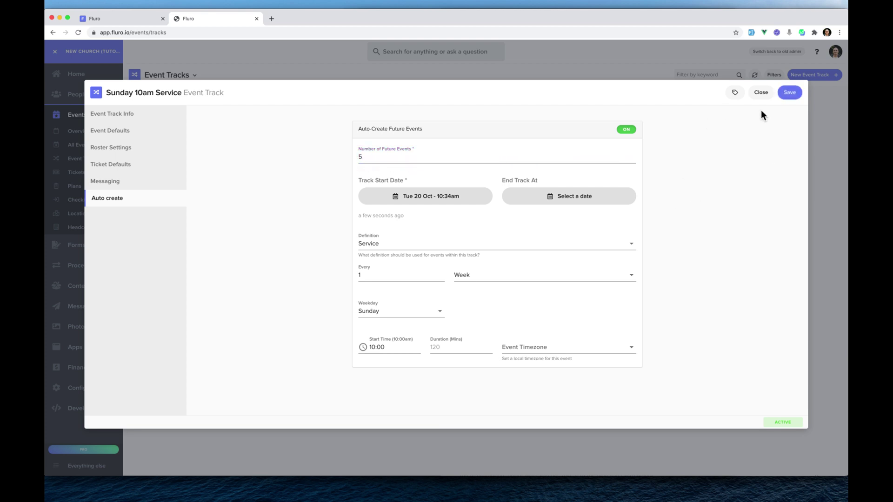
pyautogui.click(791, 93)
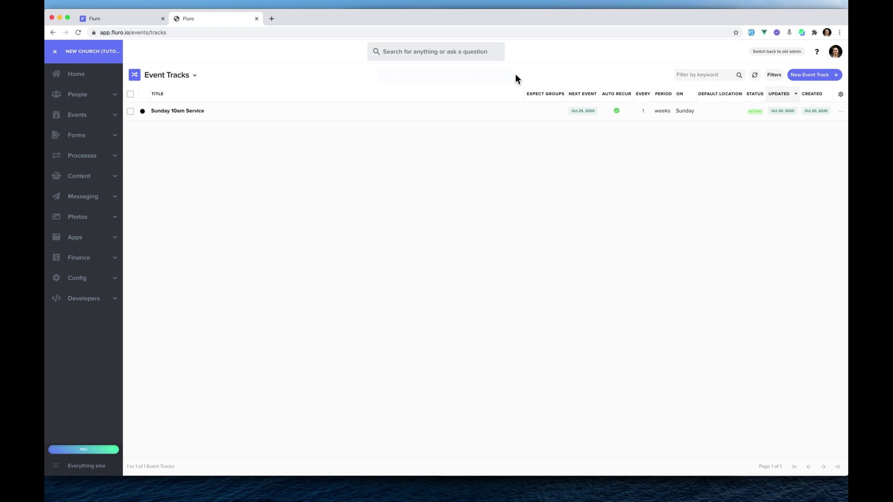
# Check the events list, then start a new website from the Websites list.
pyautogui.click(78, 115)
pyautogui.click(87, 144)
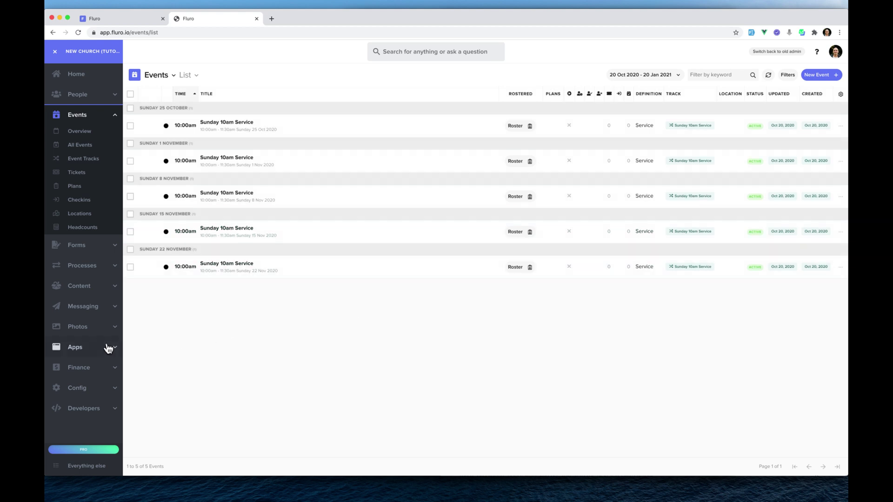
pyautogui.click(86, 347)
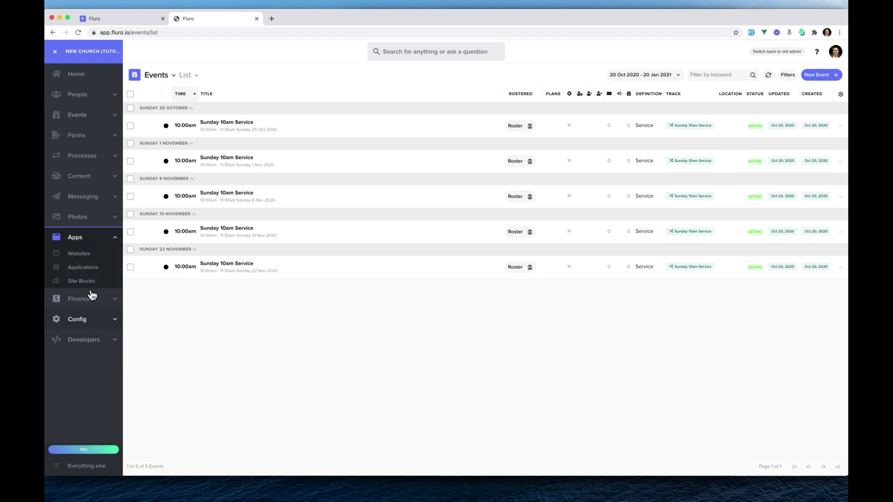
pyautogui.click(87, 257)
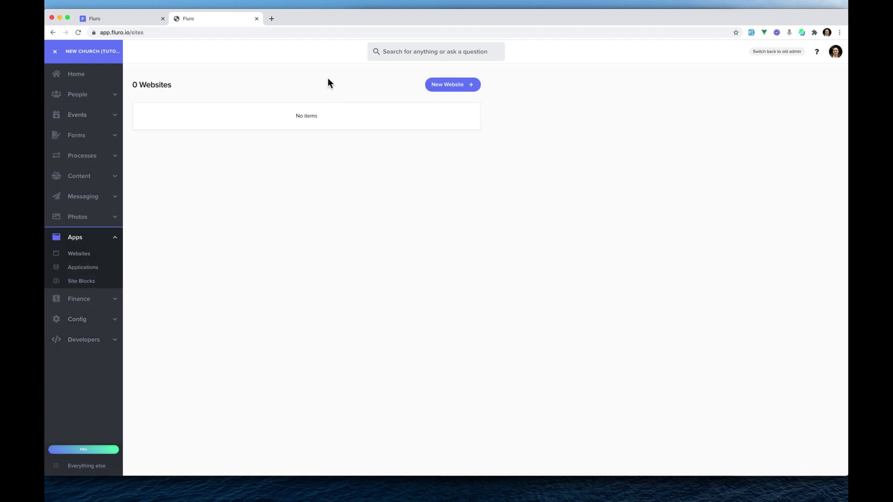
pyautogui.click(453, 88)
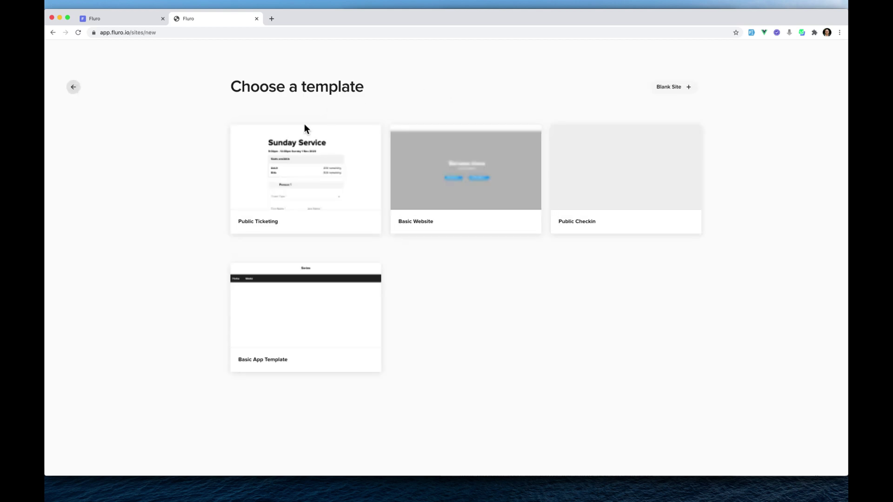
# Create a Public Ticketing site and preview a registration with Adult and Child persons.
pyautogui.click(288, 185)
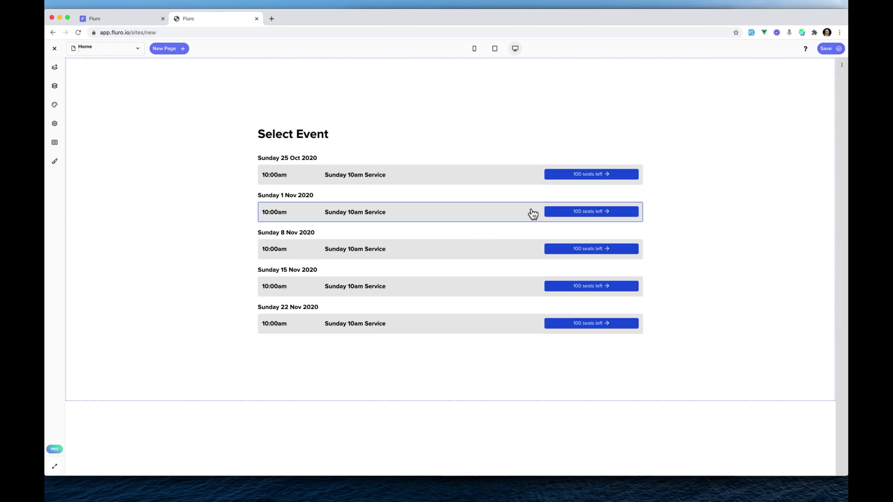
pyautogui.click(591, 179)
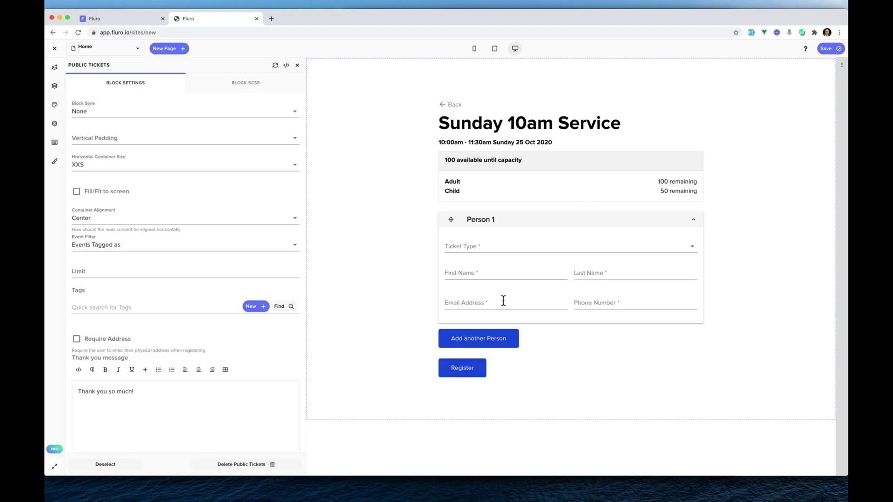
pyautogui.click(501, 337)
pyautogui.click(501, 248)
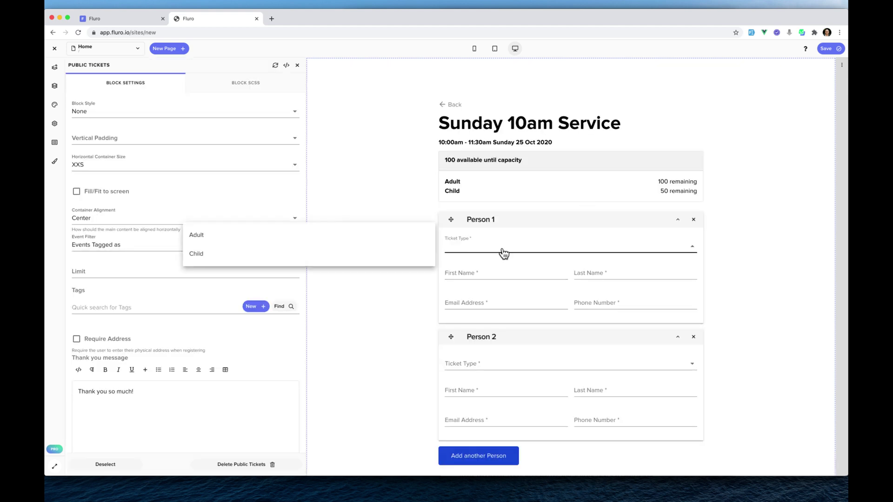
pyautogui.click(311, 239)
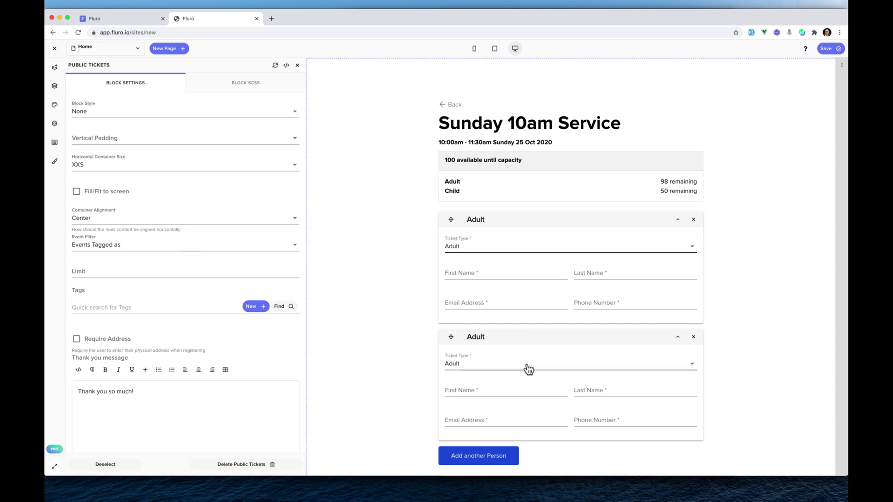
pyautogui.scroll(-3, 535, 373)
pyautogui.click(488, 392)
pyautogui.scroll(-3, 605, 382)
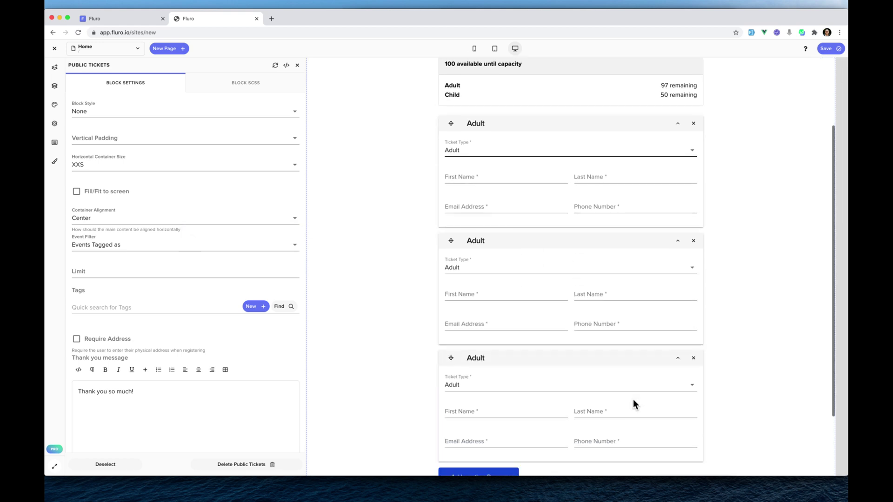
pyautogui.click(565, 350)
pyautogui.click(331, 358)
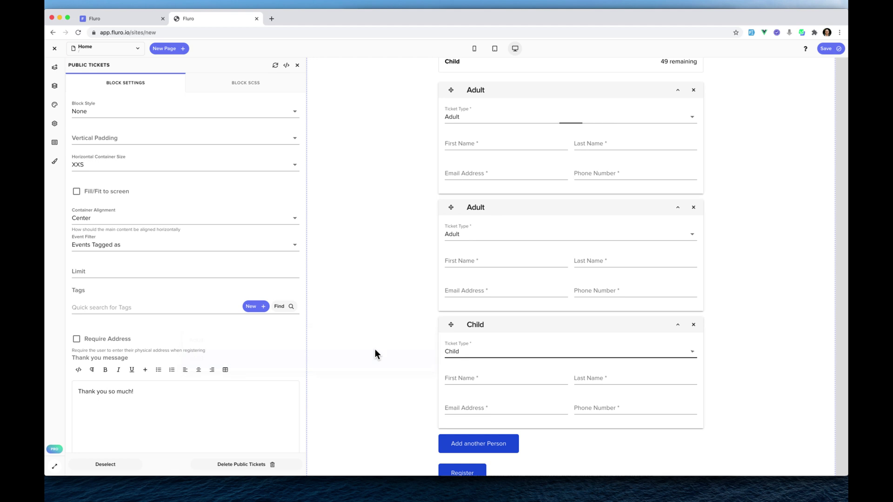
# Edit the block's event Limit and return the preview to the Sunday 10am Service list.
pyautogui.scroll(-2, 516, 302)
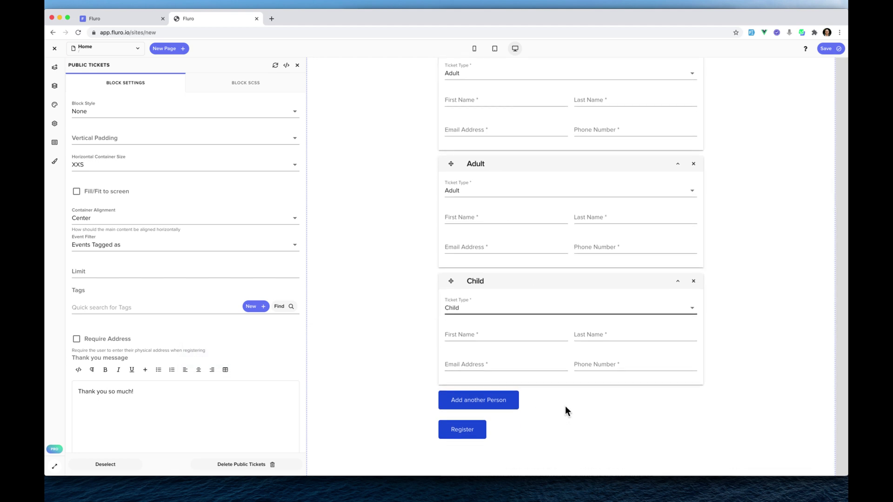
pyautogui.scroll(2, 563, 408)
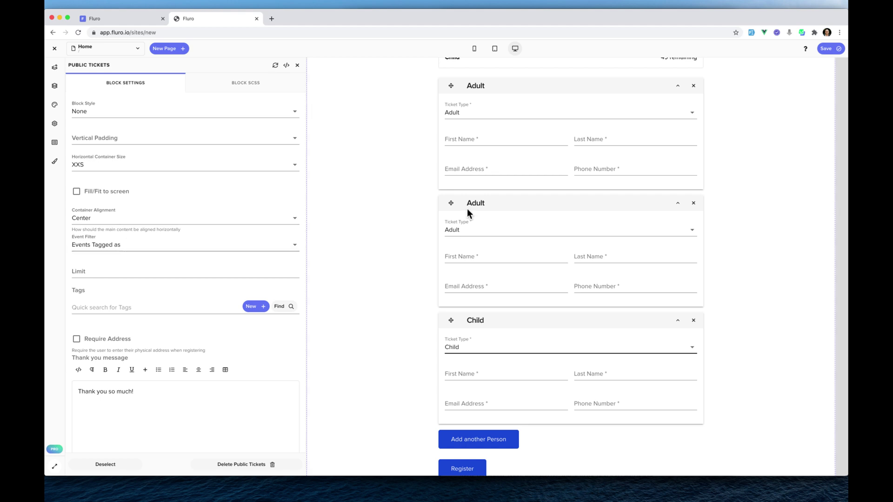
pyautogui.scroll(5, 470, 209)
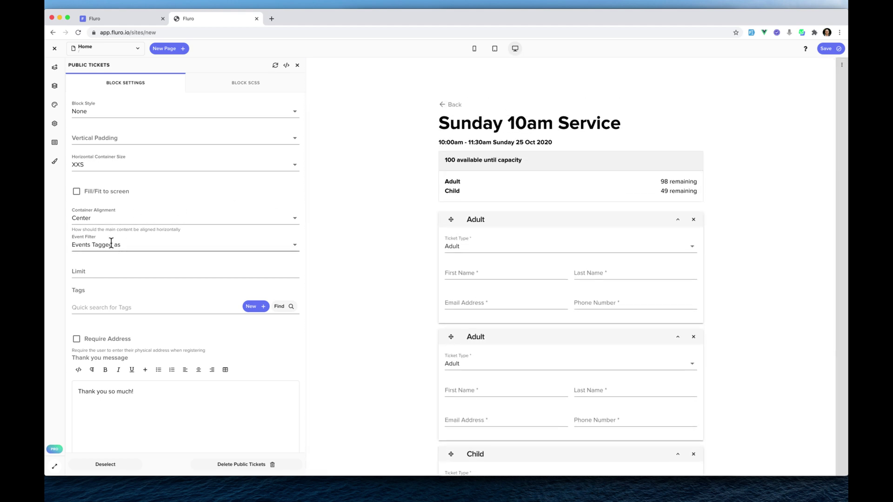
pyautogui.click(112, 272)
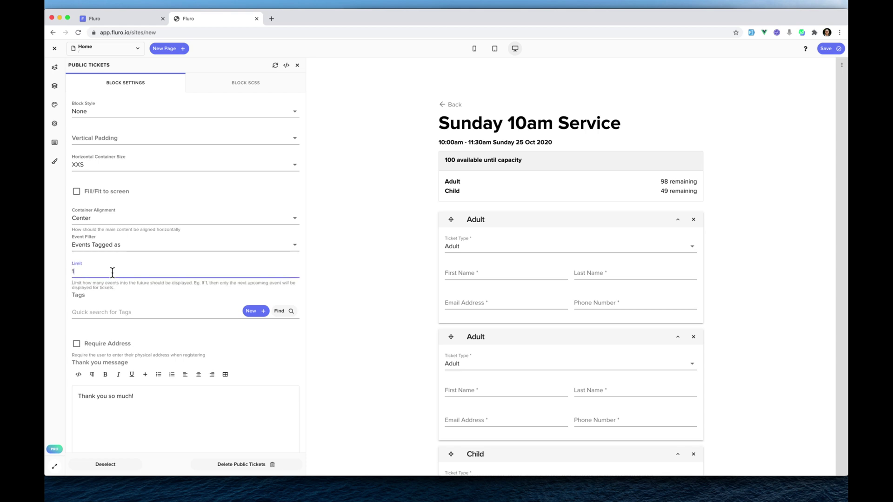
pyautogui.click(334, 162)
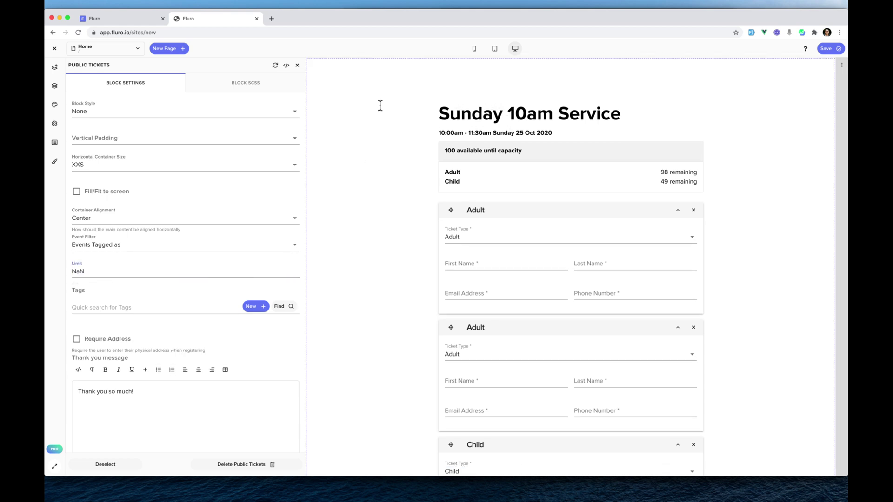
pyautogui.click(454, 105)
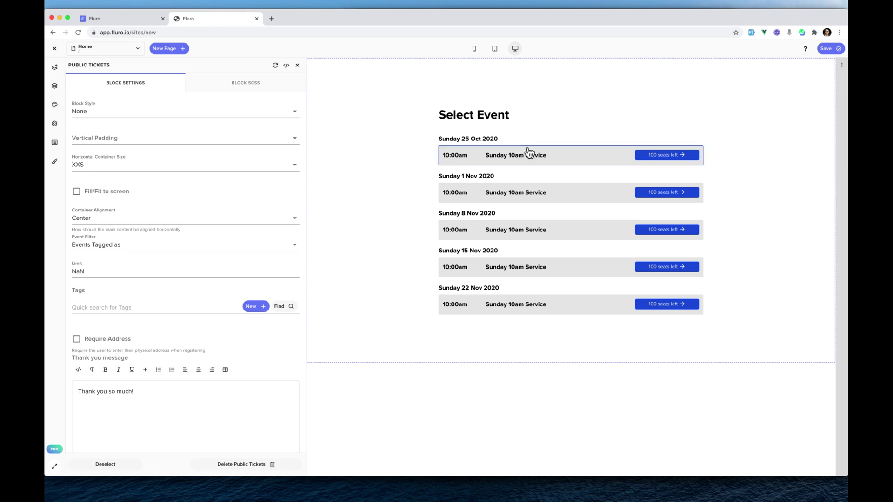
# Set the ticketing block's event Limit to 1.
pyautogui.click(110, 271)
pyautogui.write('1')
pyautogui.click(403, 135)
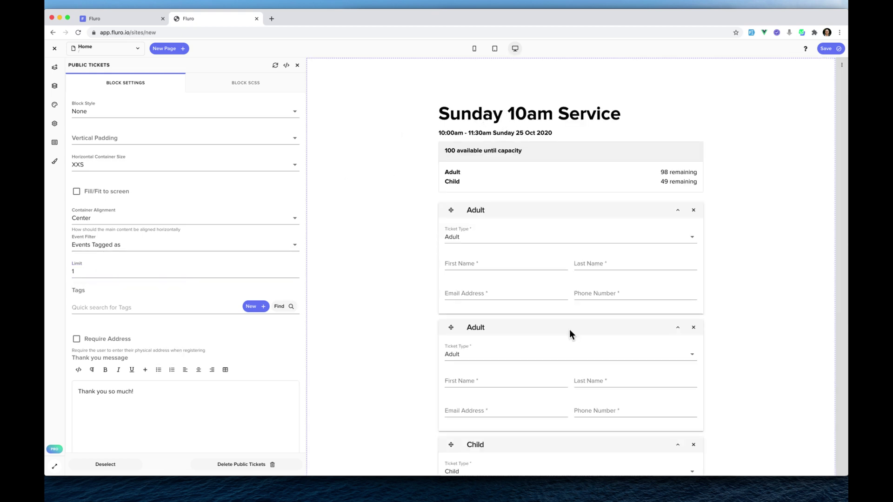
pyautogui.scroll(-3, 569, 330)
pyautogui.scroll(3, 569, 329)
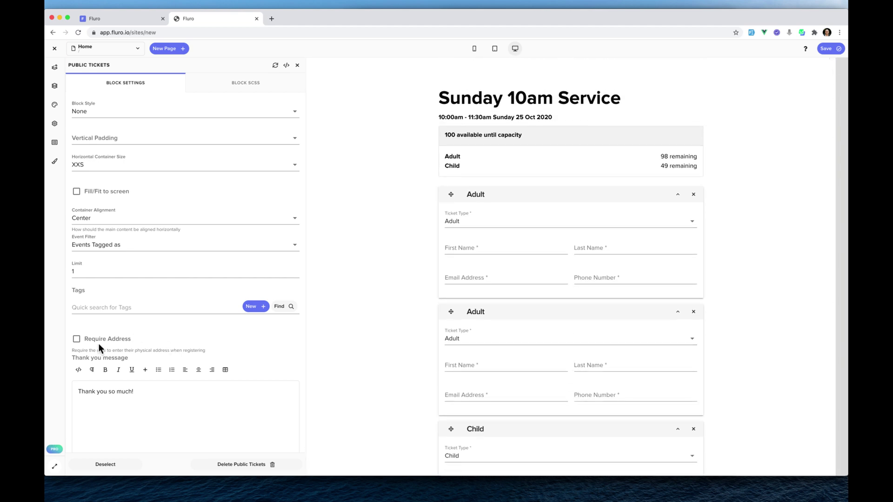
# Toggle Require Address on and back off, leaving address fields disabled.
pyautogui.click(77, 340)
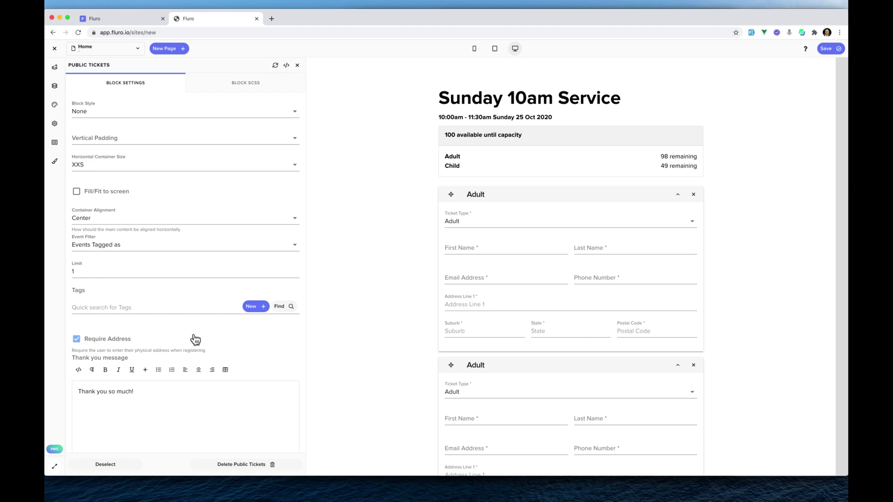
pyautogui.click(78, 340)
pyautogui.scroll(-4, 206, 327)
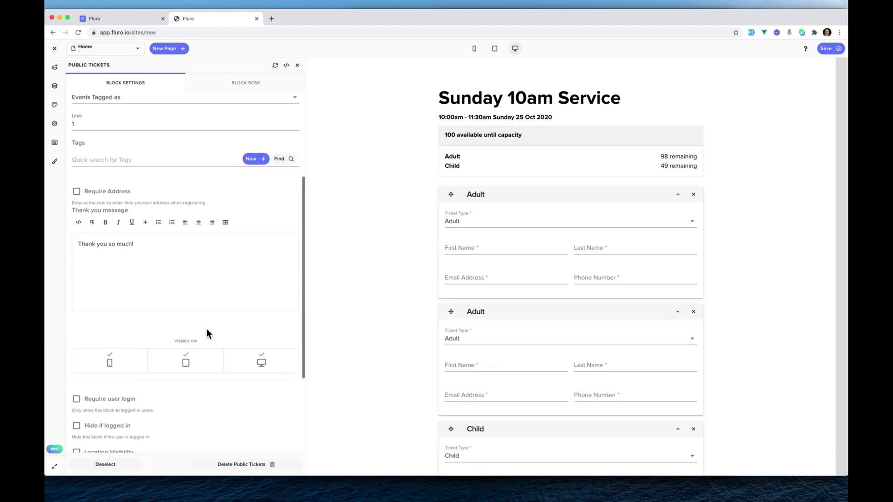
pyautogui.scroll(5, 235, 243)
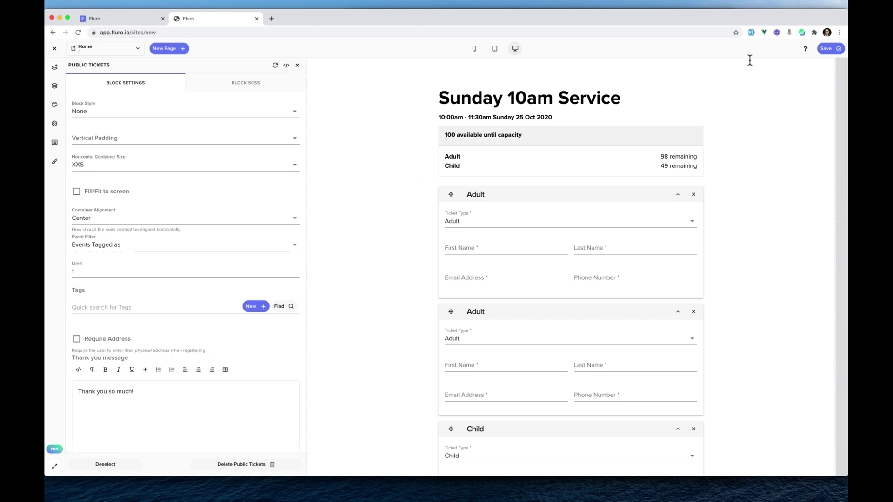
pyautogui.click(828, 49)
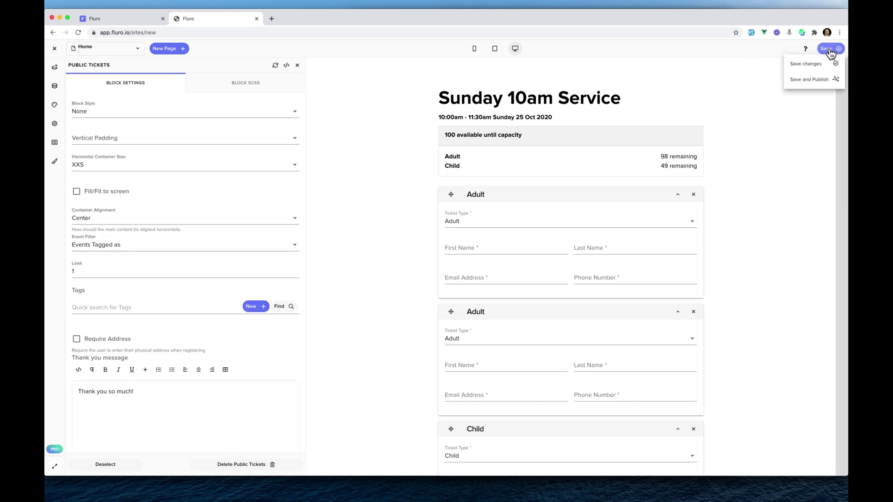
# Save and publish the site under the title 'Ticketing Website'.
pyautogui.click(819, 79)
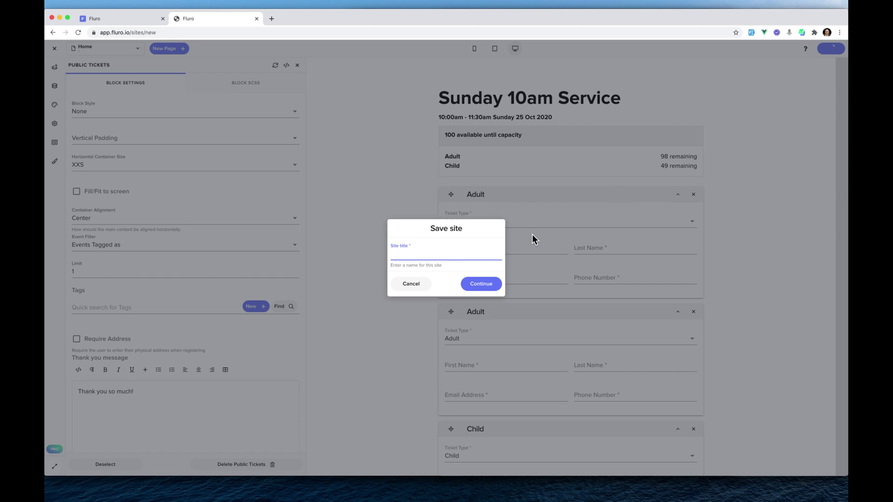
pyautogui.write('Ticketing Website')
pyautogui.click(481, 284)
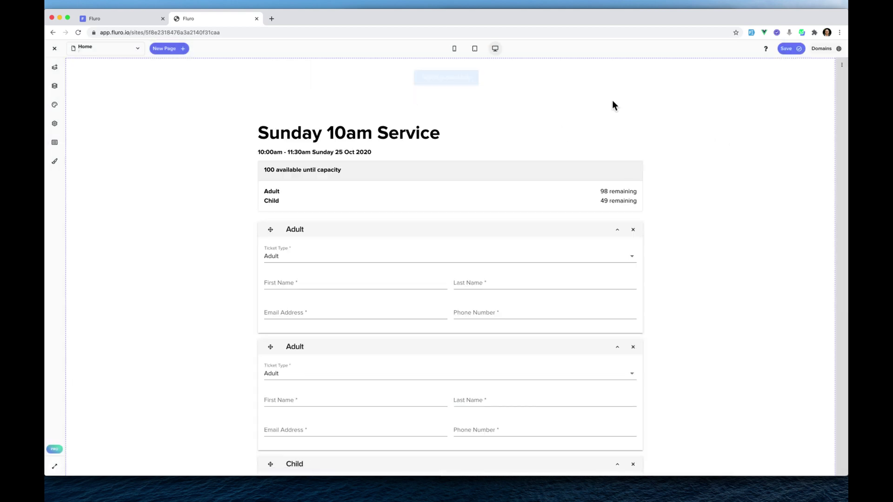
# Create a new application for the site using the suggested domain name.
pyautogui.click(822, 51)
pyautogui.click(769, 138)
pyautogui.moveTo(438, 254); pyautogui.dragTo(328, 257)
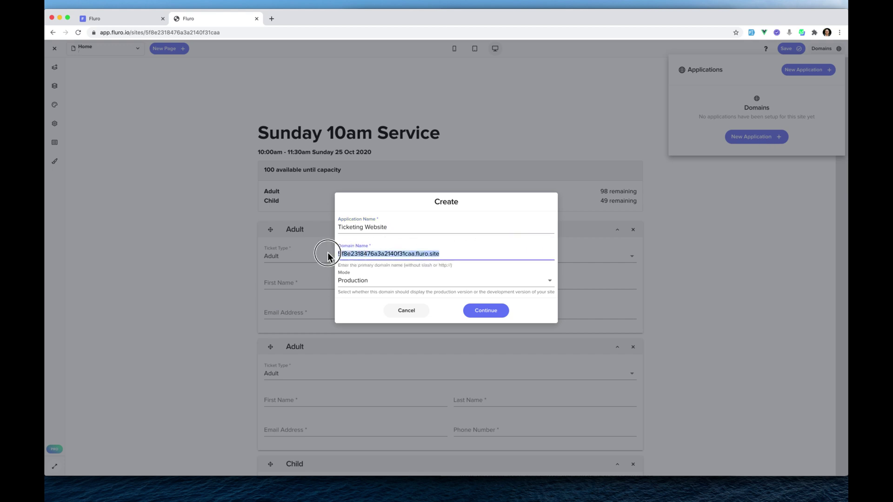
pyautogui.doubleClick(365, 255)
pyautogui.click(445, 254)
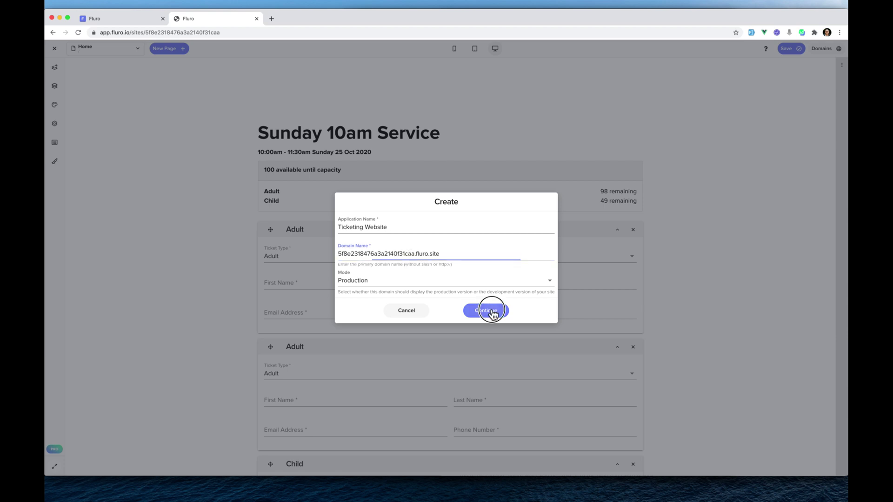
pyautogui.click(494, 311)
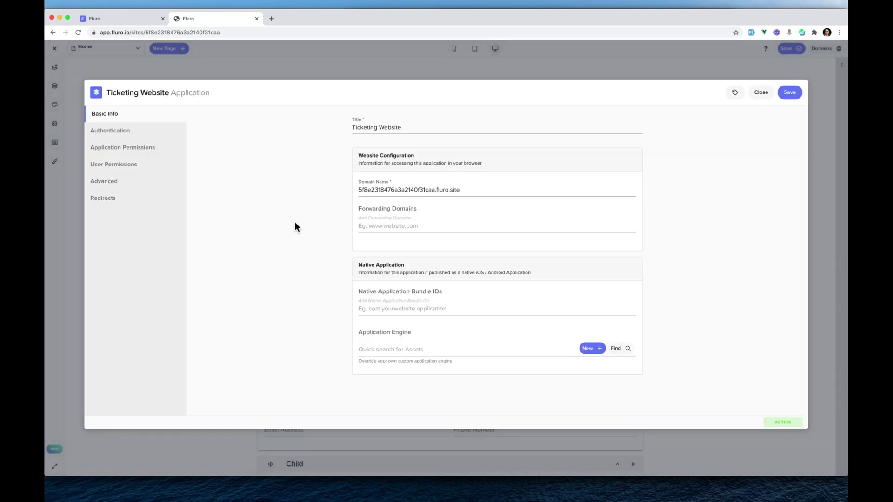
# Grant the Public Website Visitor role as an application permission and save.
pyautogui.click(140, 148)
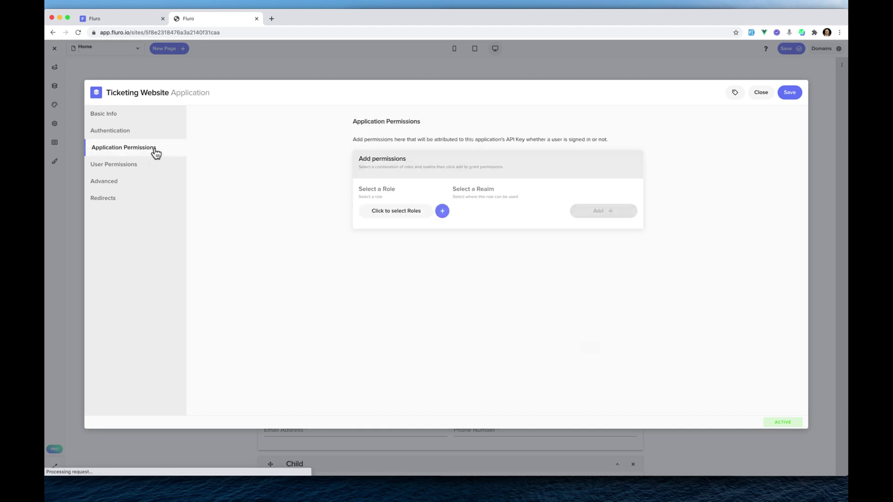
pyautogui.click(397, 210)
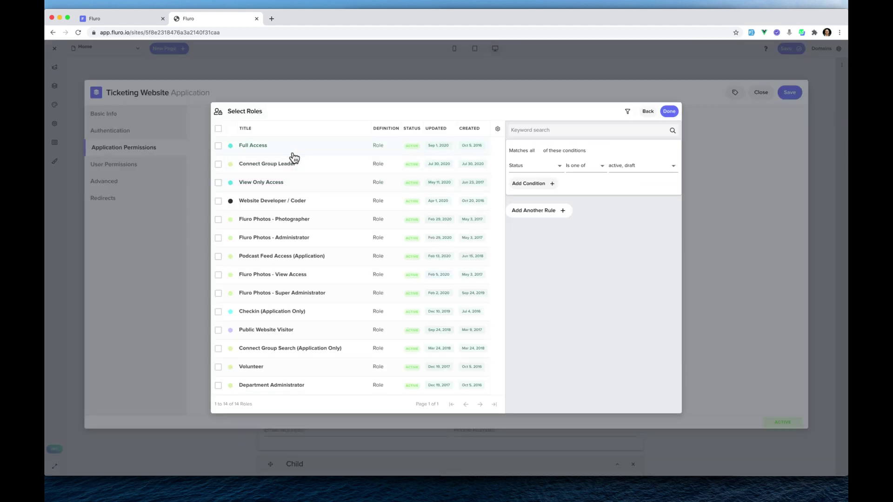
pyautogui.click(303, 330)
pyautogui.click(669, 111)
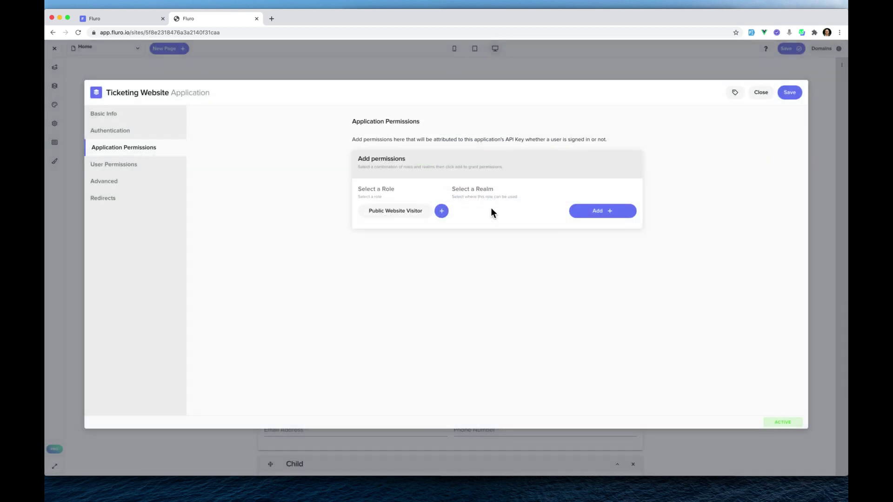
pyautogui.click(596, 217)
pyautogui.click(790, 94)
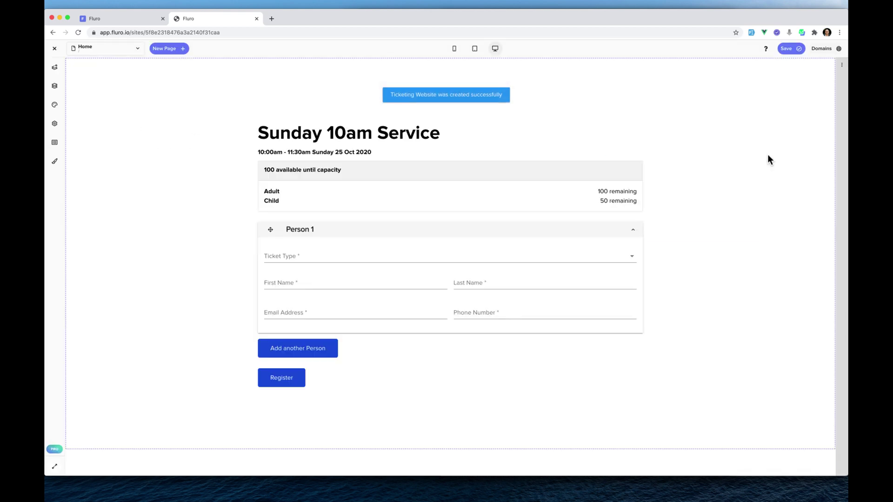
# Open the live site, Save & Publish in the editor, then reload the live site.
pyautogui.click(821, 49)
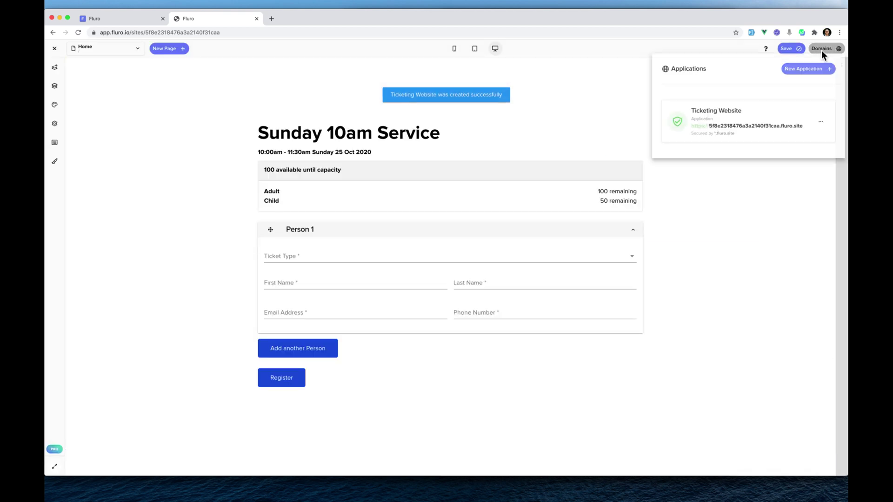
pyautogui.click(747, 125)
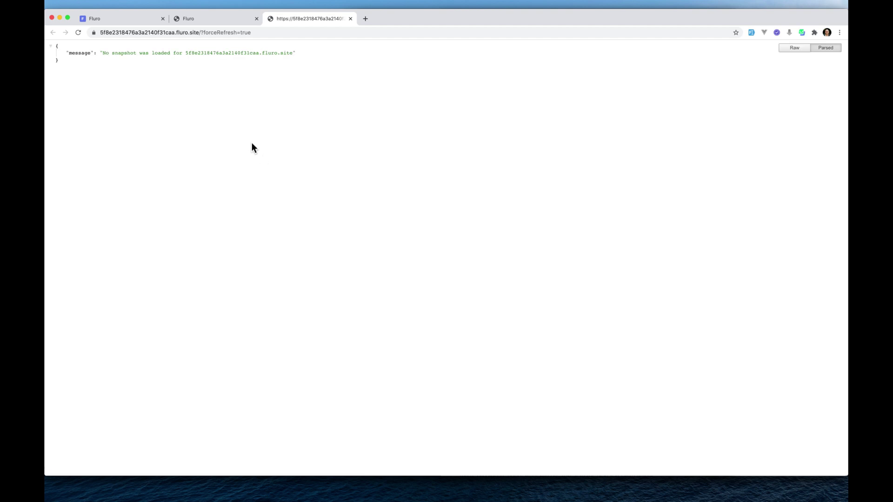
pyautogui.click(225, 19)
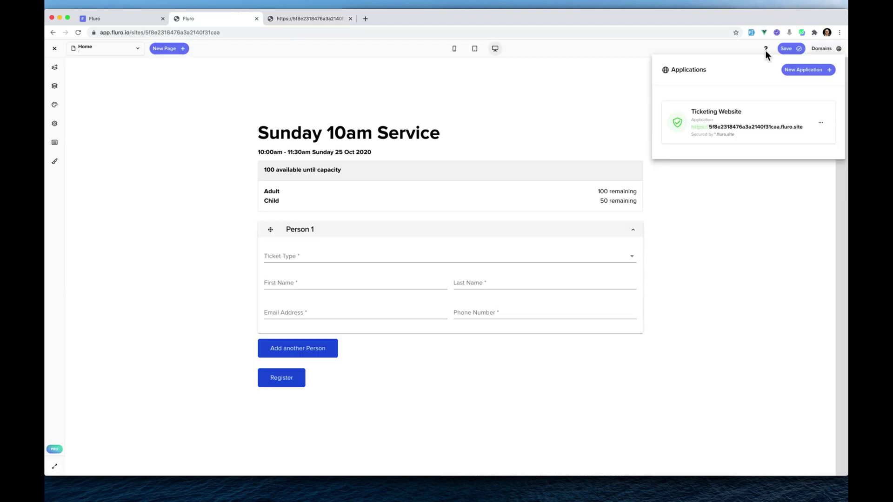
pyautogui.click(791, 49)
pyautogui.click(778, 79)
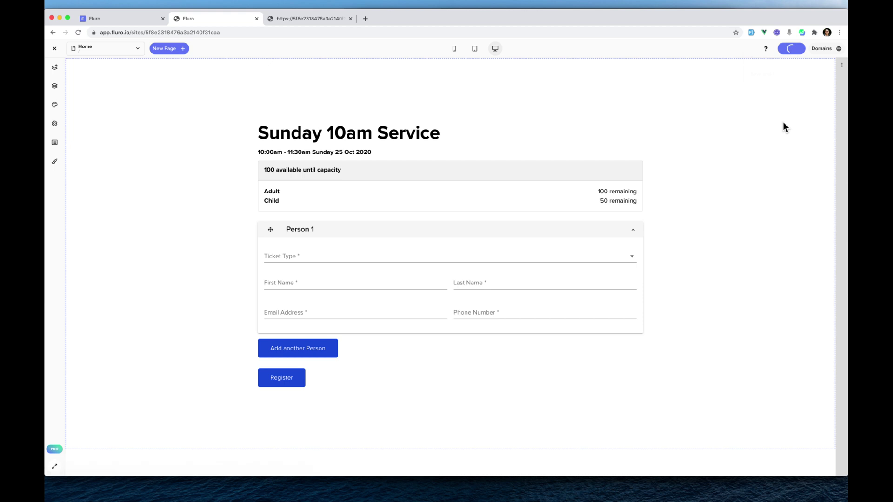
pyautogui.click(318, 19)
pyautogui.click(78, 32)
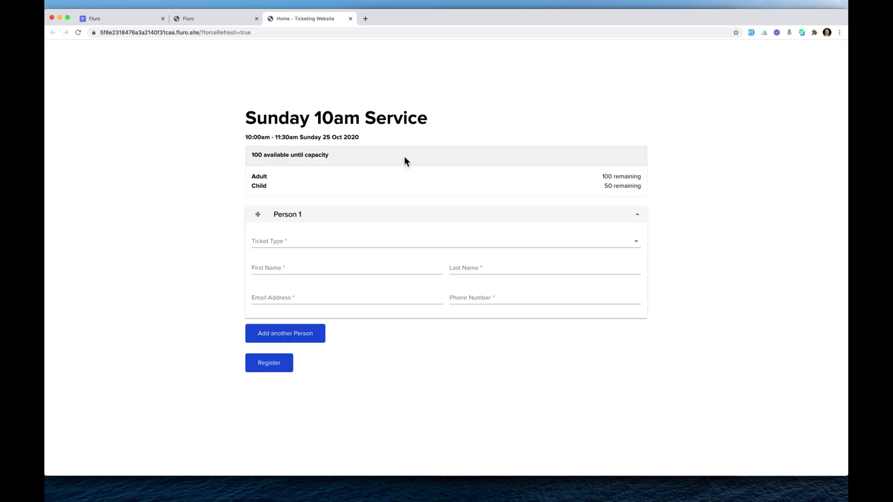
# Fill the first person as an Adult ticket with first and last name, e-mail and phone.
pyautogui.moveTo(361, 99); pyautogui.dragTo(491, 144)
pyautogui.click(490, 144)
pyautogui.click(354, 245)
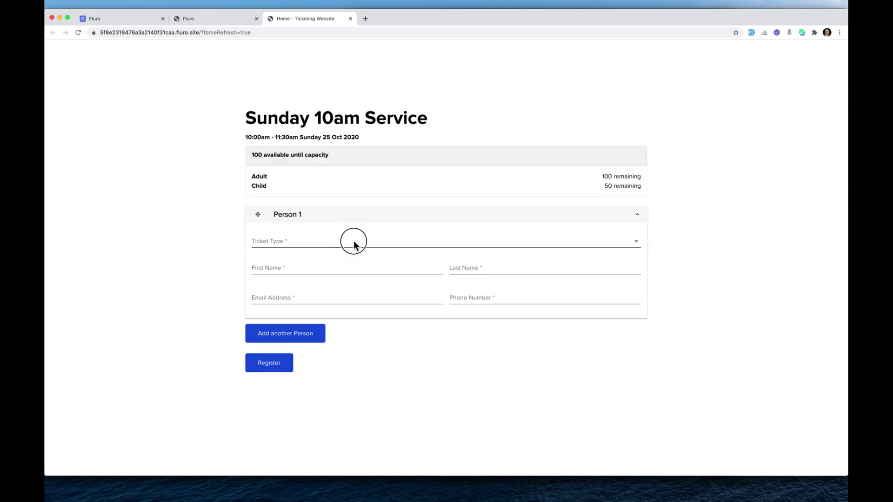
pyautogui.click(340, 247)
pyautogui.click(323, 268)
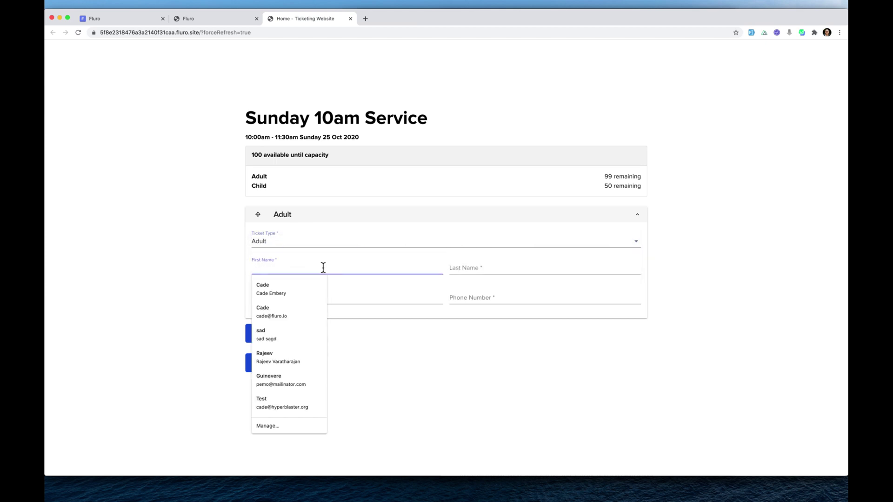
pyautogui.press('Tab')
pyautogui.press('Tab')
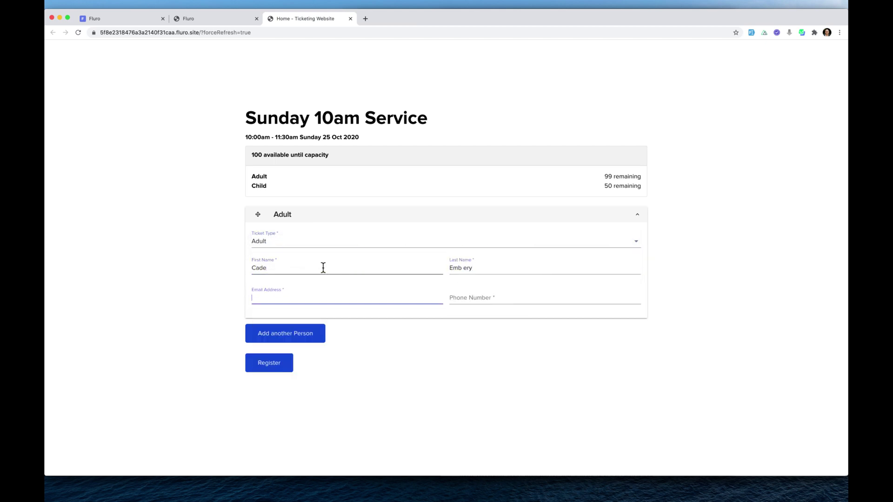
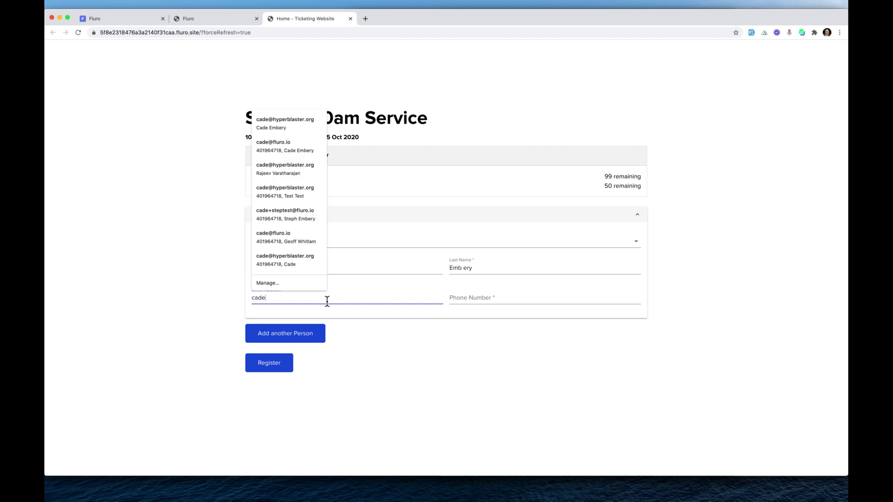
pyautogui.press('Tab')
# Add a second person as a Child ticket with first name, e-mail and phone.
pyautogui.click(292, 349)
pyautogui.click(289, 334)
pyautogui.click(291, 336)
pyautogui.click(314, 365)
pyautogui.click(299, 386)
pyautogui.scroll(-2, 219, 361)
pyautogui.click(285, 346)
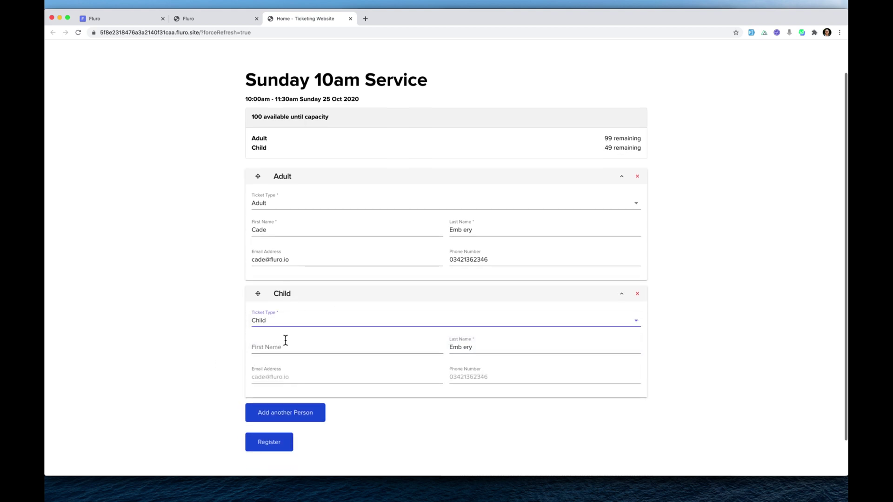
pyautogui.write('Kid')
pyautogui.press('Tab')
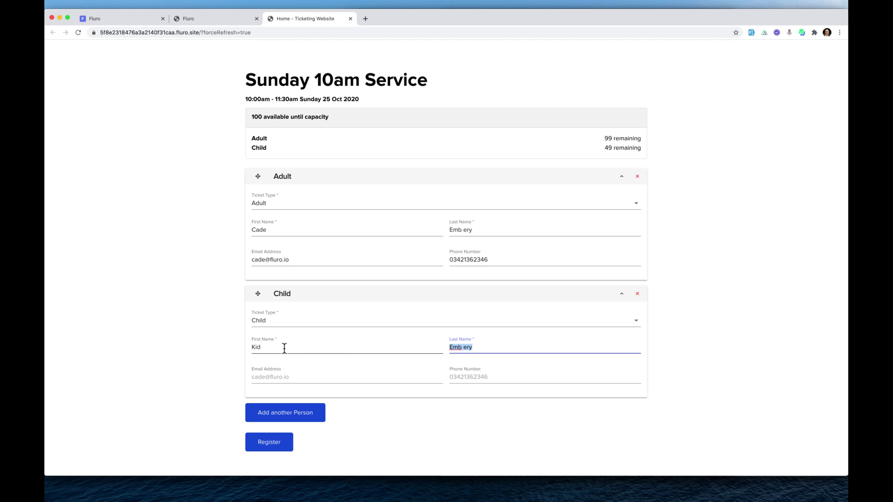
pyautogui.click(286, 376)
pyautogui.press('Tab')
pyautogui.write('3462347')
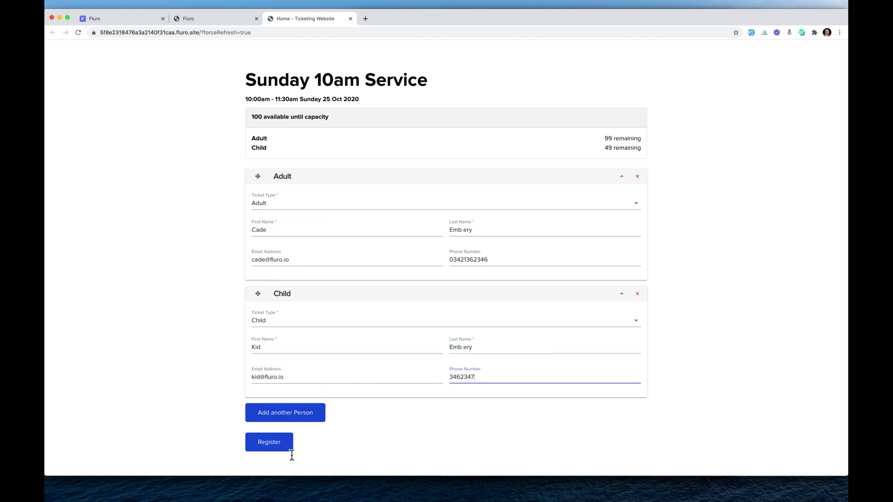
# Submit both registrations and go back to the Fluro site editor.
pyautogui.click(277, 448)
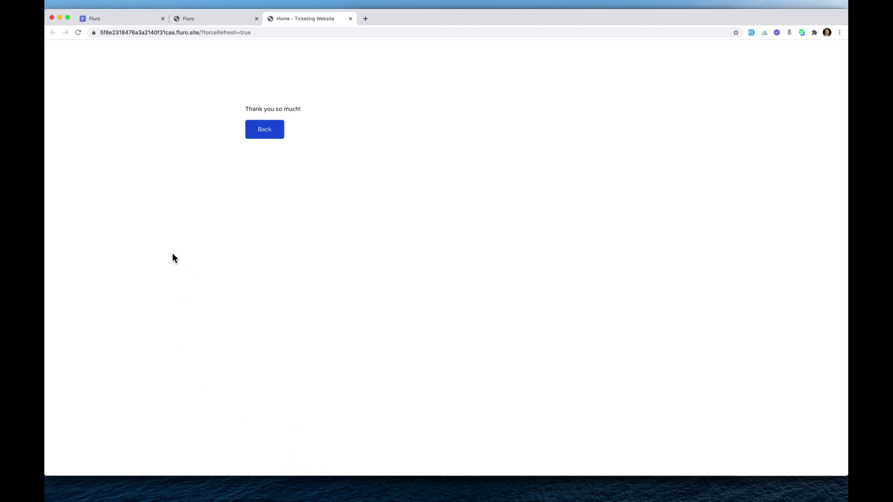
pyautogui.click(266, 136)
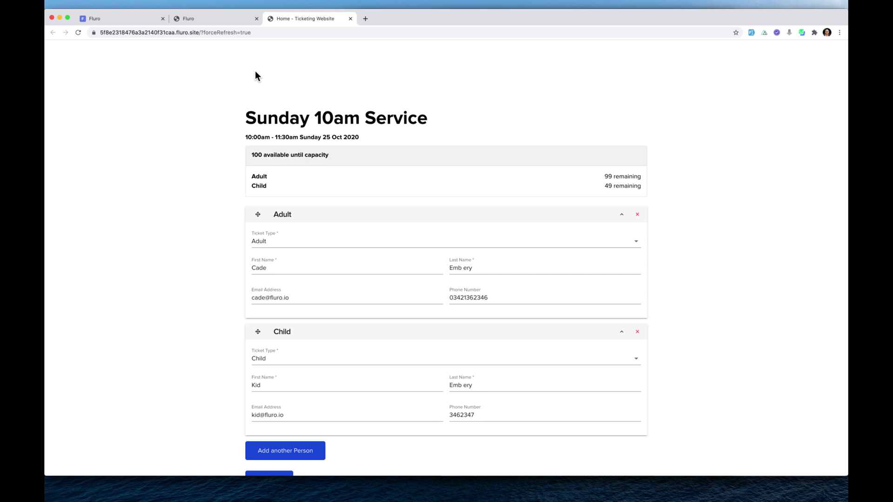
pyautogui.click(192, 18)
# Leave the site editor and open the 25 Oct Sunday 10am Service from All Events.
pyautogui.click(55, 48)
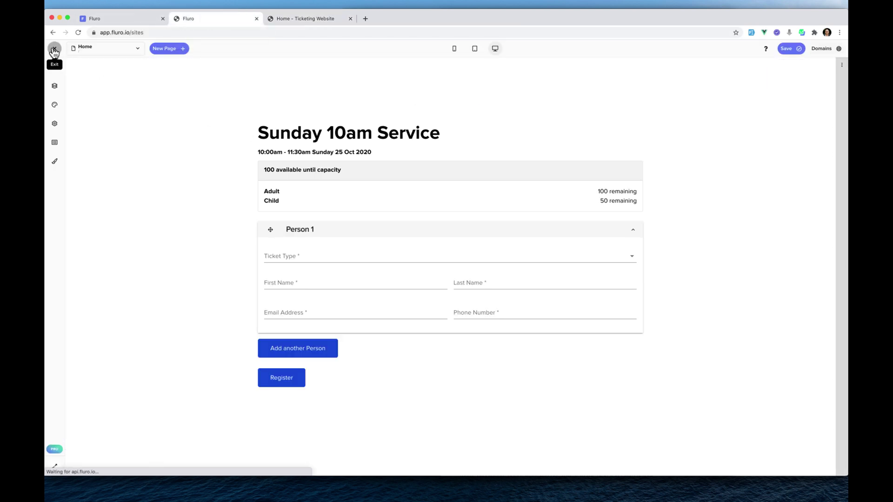
pyautogui.click(93, 116)
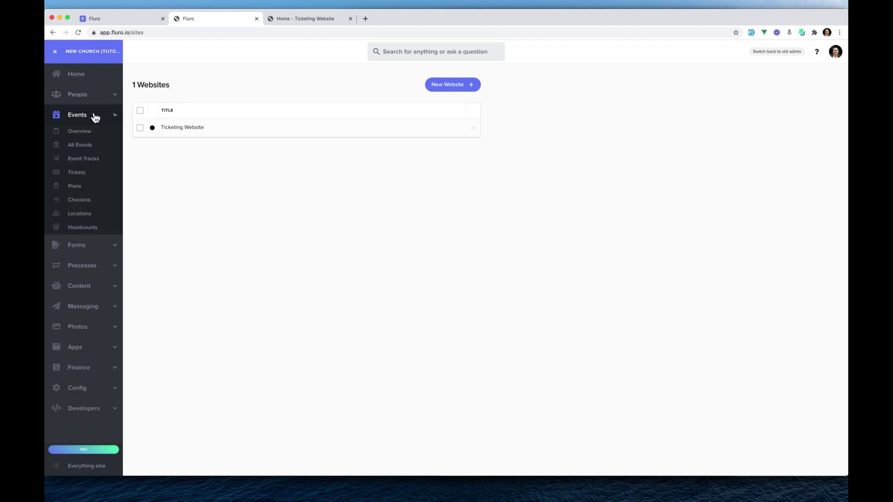
pyautogui.click(87, 147)
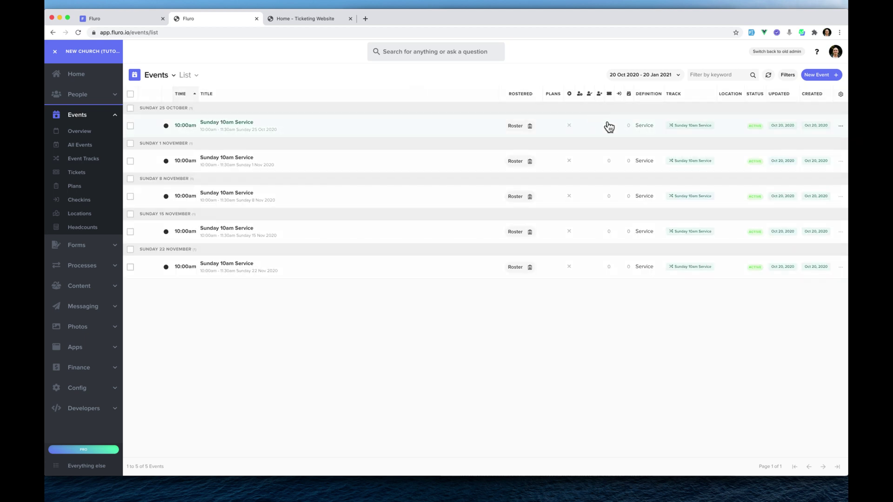
pyautogui.click(403, 127)
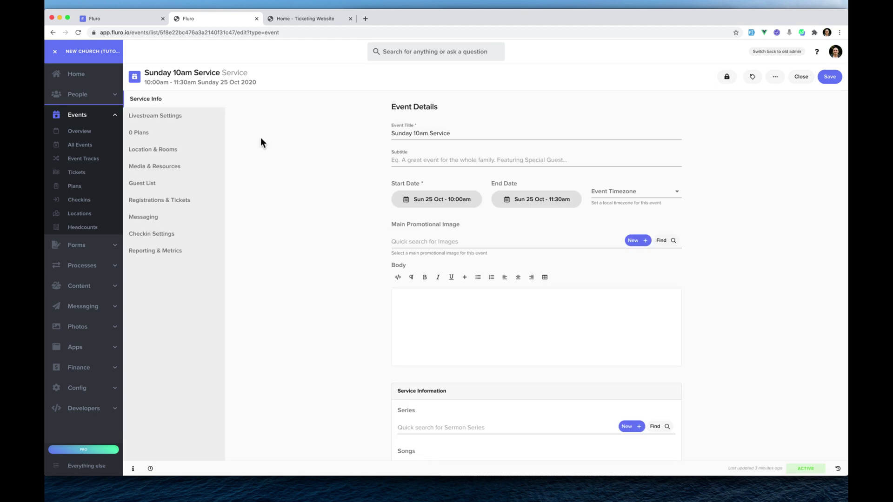
# Show the event's Adult and Child tickets and open the Adult ticket's details with its QR code.
pyautogui.click(166, 201)
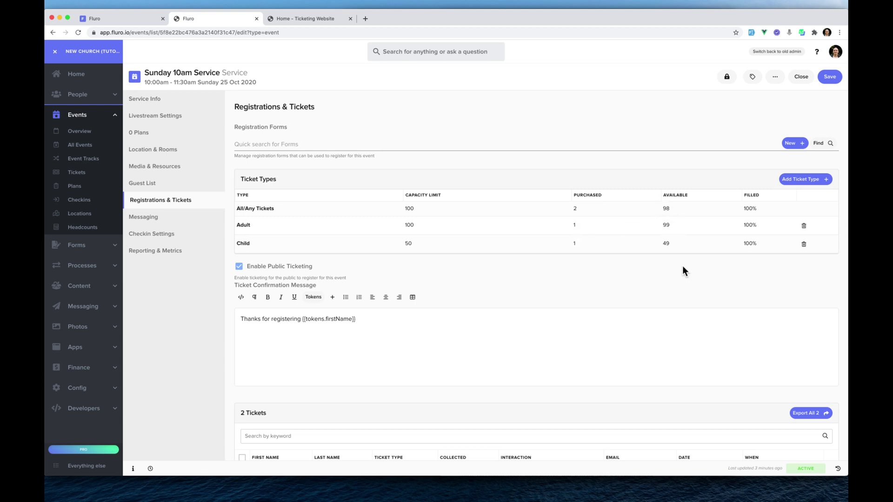
pyautogui.scroll(-3, 683, 271)
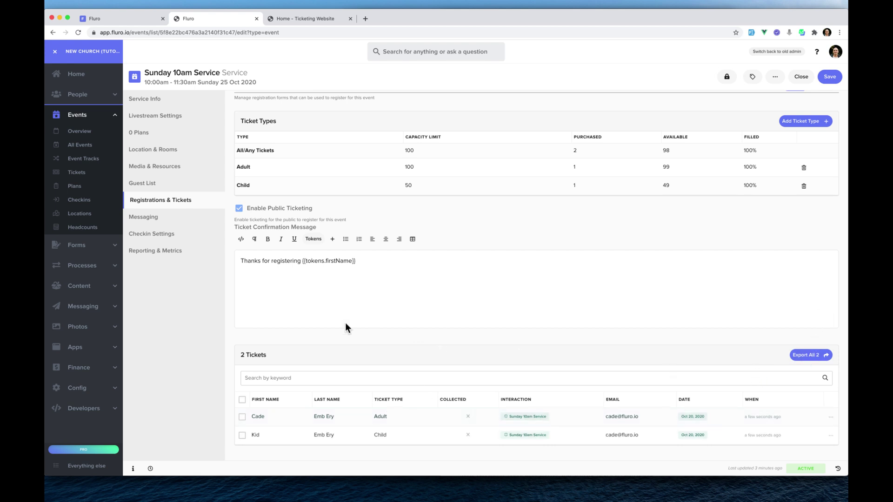
pyautogui.click(297, 419)
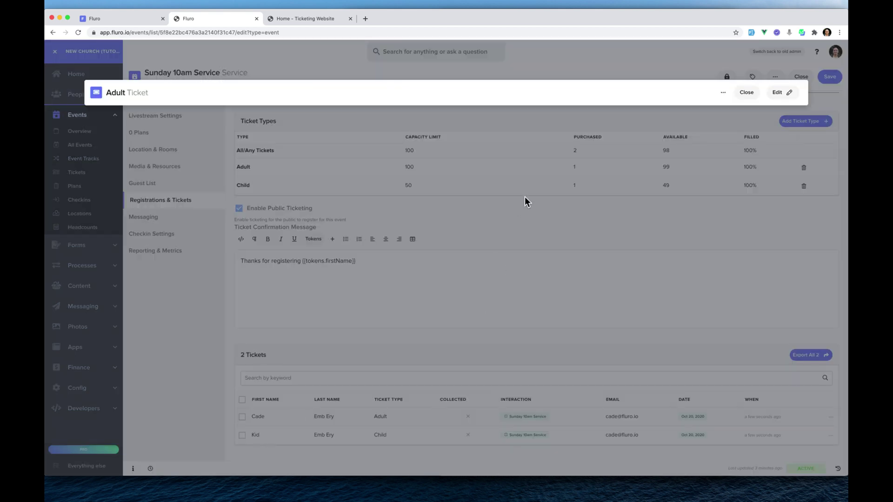